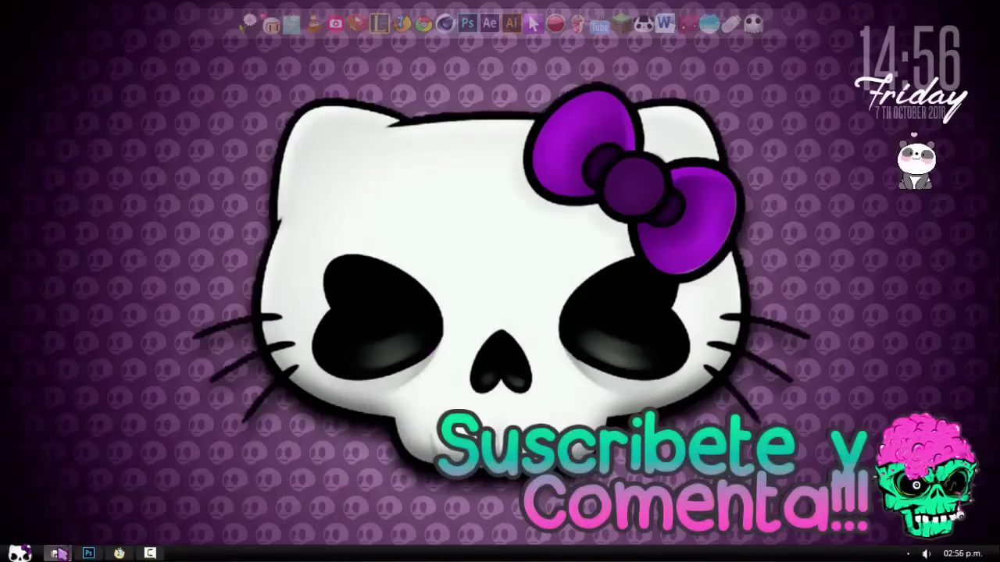
# - Bring up the Cursores Calaveras folder and highlight its three RAR cursor archives
pyautogui.moveTo(55, 553)
pyautogui.click(84, 510)
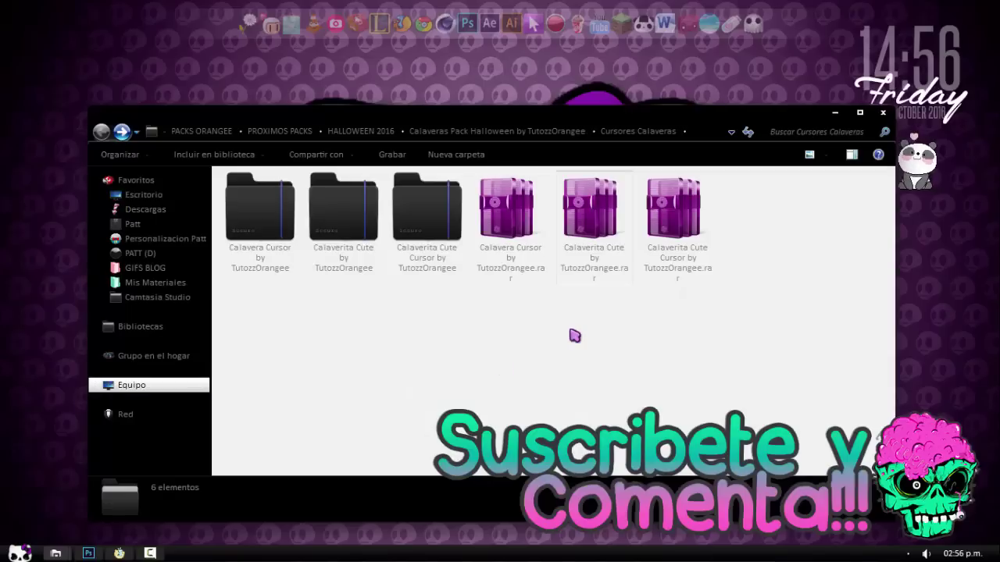
pyautogui.moveTo(506, 334); pyautogui.dragTo(736, 204)
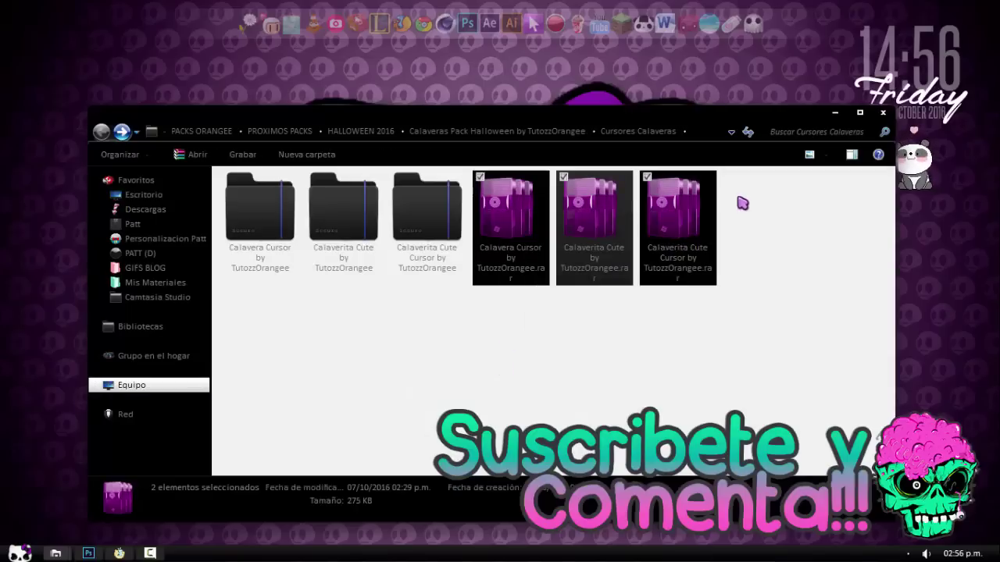
pyautogui.click(738, 204)
pyautogui.moveTo(725, 361); pyautogui.dragTo(478, 175)
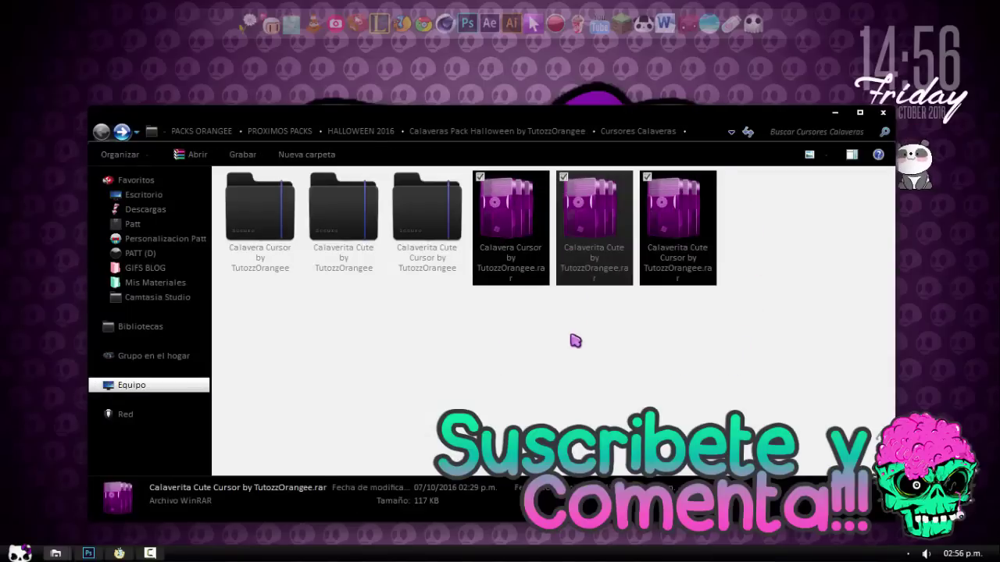
pyautogui.click(543, 355)
pyautogui.moveTo(511, 374); pyautogui.dragTo(736, 264)
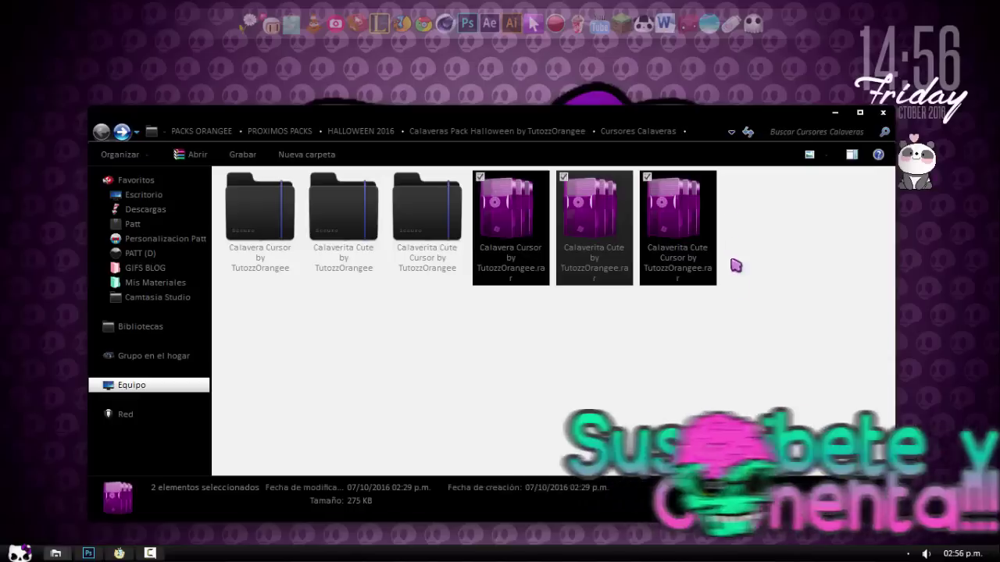
pyautogui.click(694, 366)
pyautogui.moveTo(701, 374); pyautogui.dragTo(571, 315)
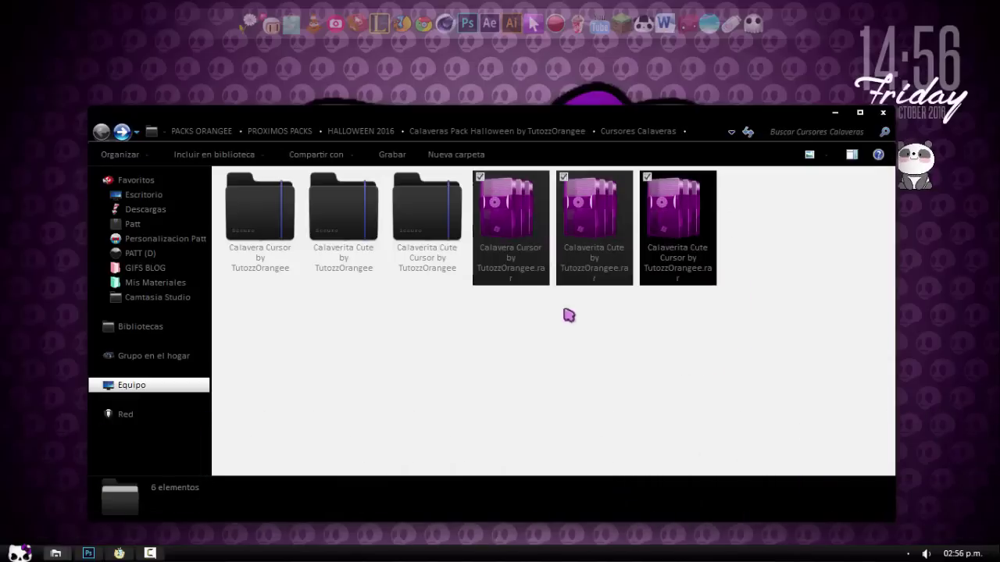
pyautogui.click(504, 372)
# - Open the Calavera Cursor by TutozzOrangee folder and view the preview image Calavera-Cursor-PREVIA.gif
pyautogui.doubleClick(257, 232)
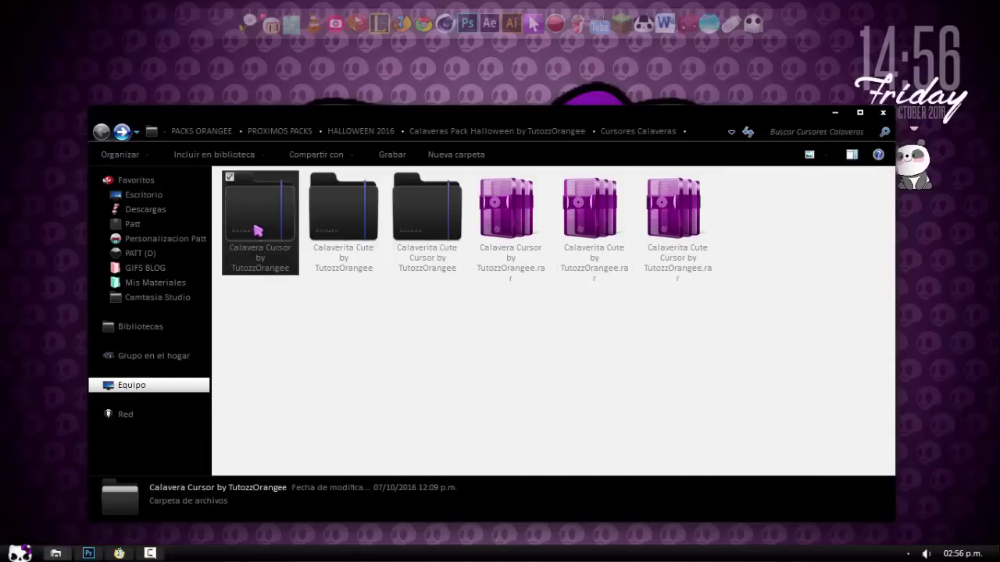
pyautogui.click(412, 232)
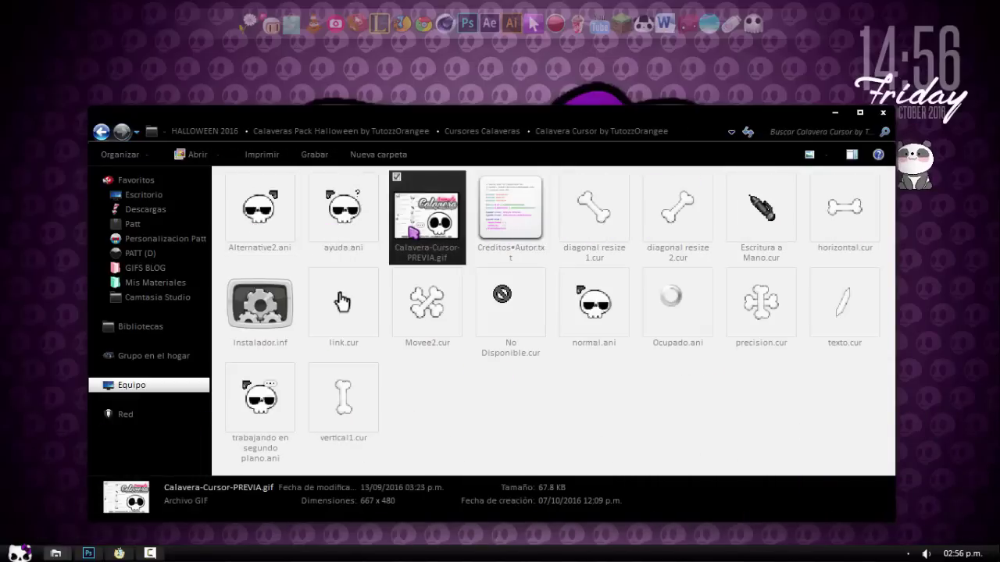
pyautogui.doubleClick(412, 231)
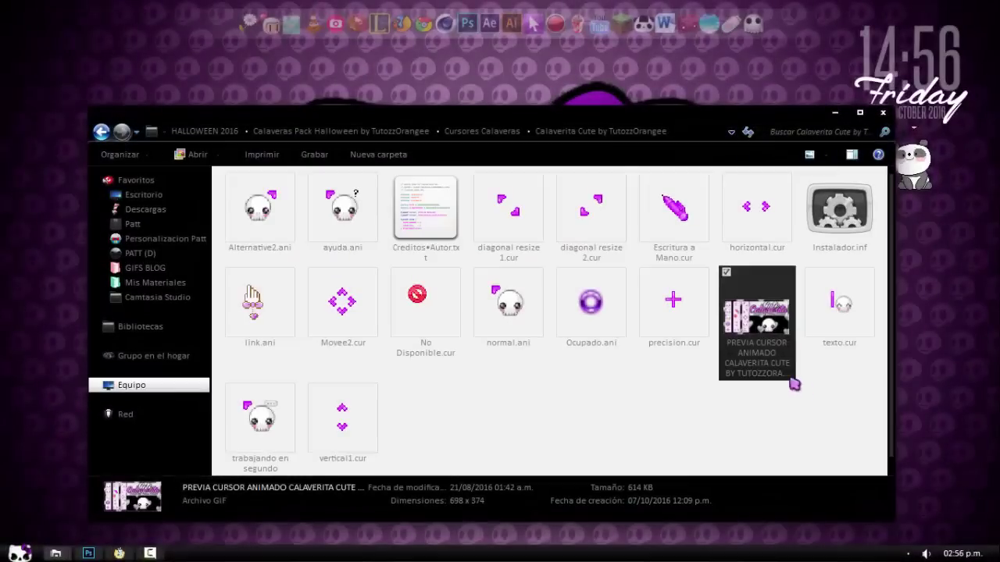
# - Look over the cursor files and preview GIF in the Calaverita Cute folder, and return to Cursores Calaveras
pyautogui.moveTo(844, 416); pyautogui.dragTo(226, 173)
pyautogui.click(630, 408)
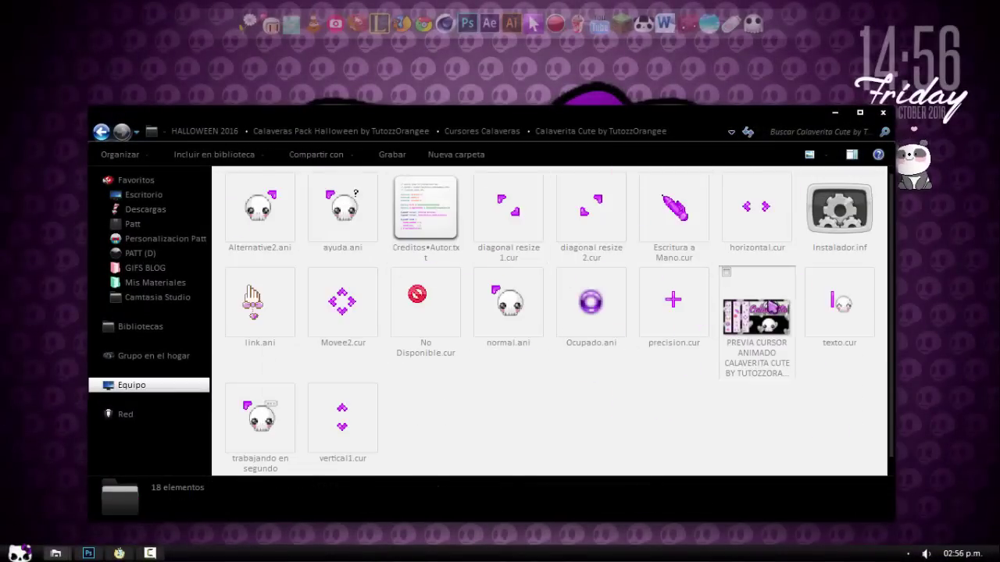
pyautogui.click(771, 307)
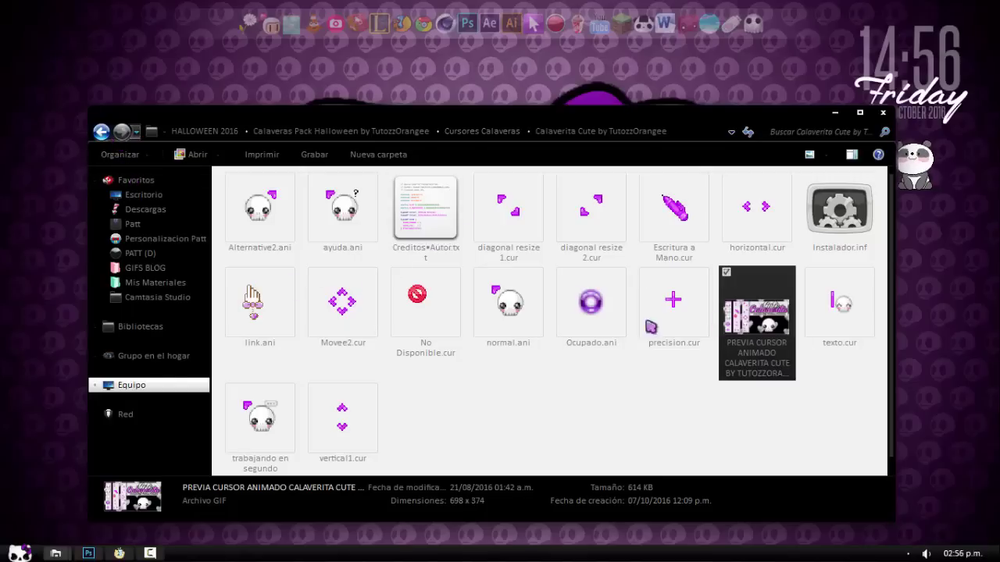
pyautogui.click(101, 132)
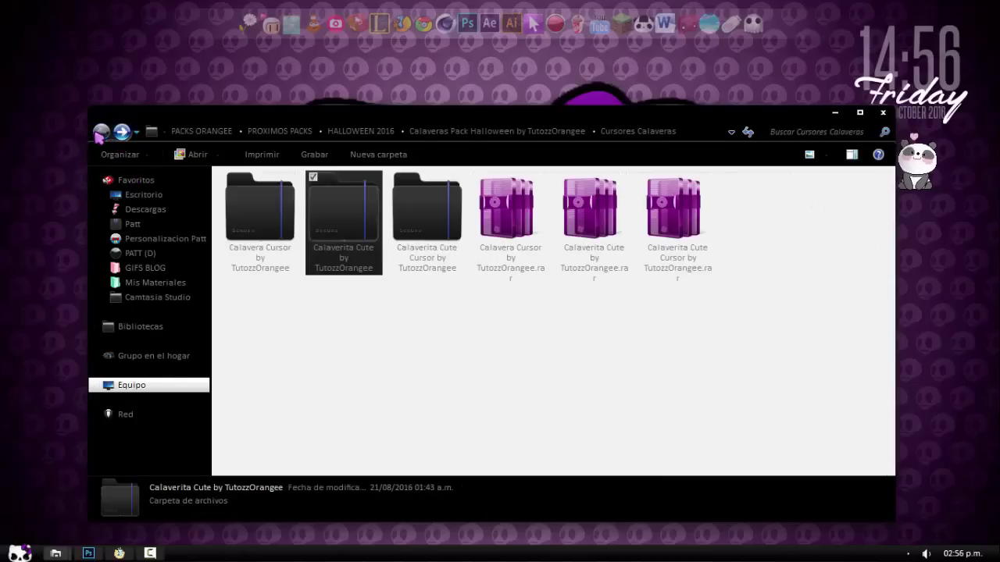
# - Look through the cursor files in the Calavera Cursor by TutozzOrangee folder and go back to Cursores Calaveras
pyautogui.hotkey('ctrl', 'a')
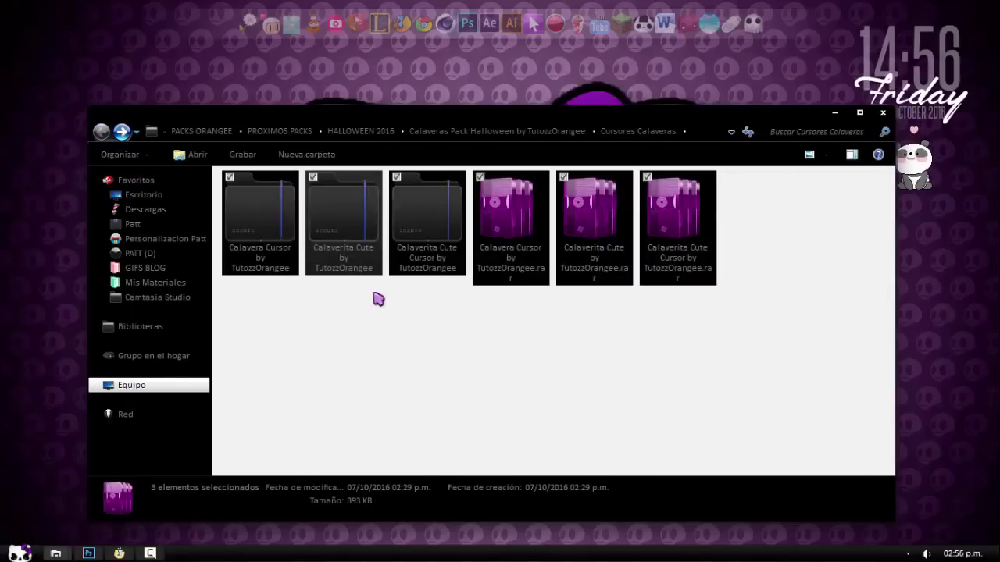
pyautogui.doubleClick(257, 234)
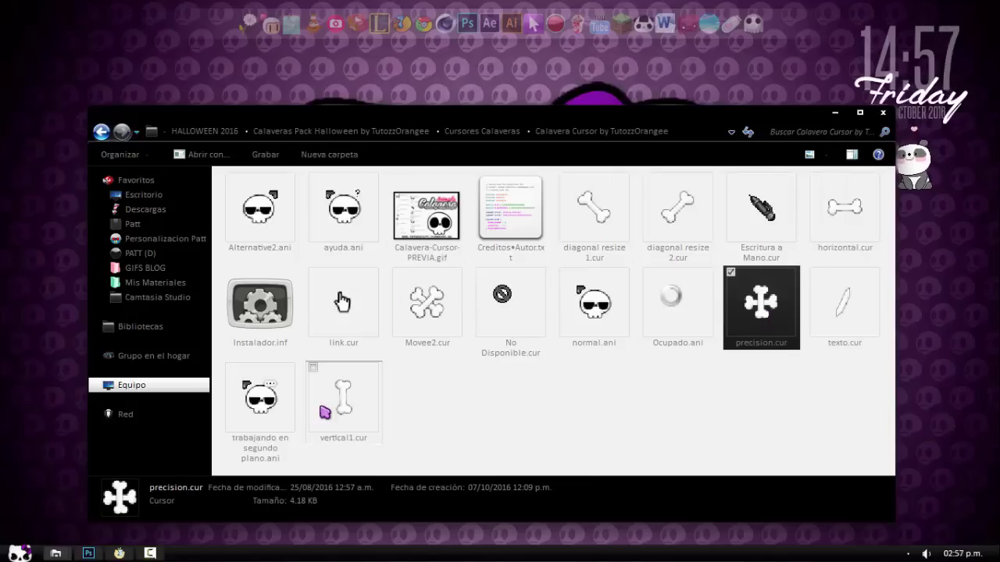
pyautogui.click(101, 133)
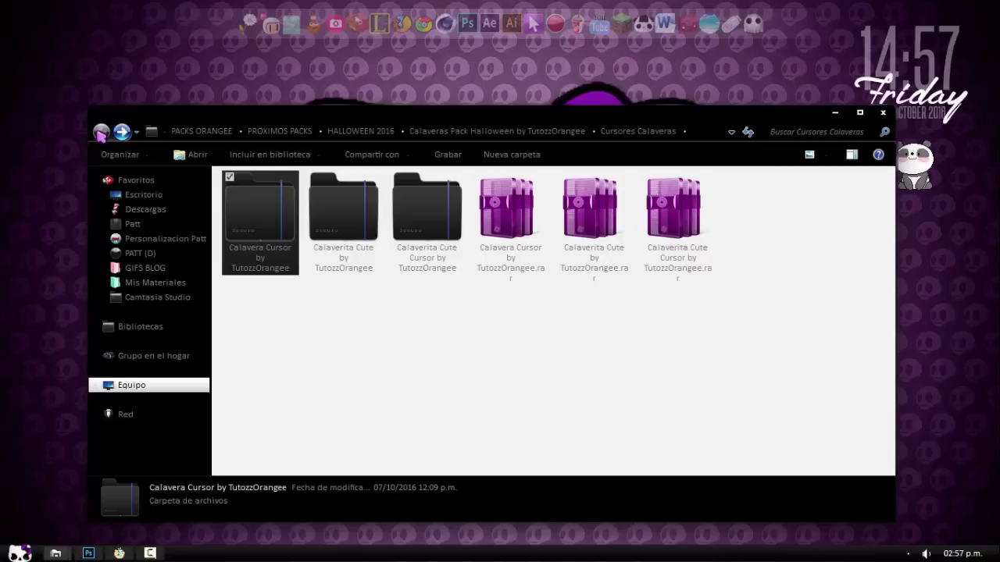
# - Highlight the three cursor archives once more and minimize the Cursores Calaveras window
pyautogui.moveTo(717, 373); pyautogui.dragTo(477, 175)
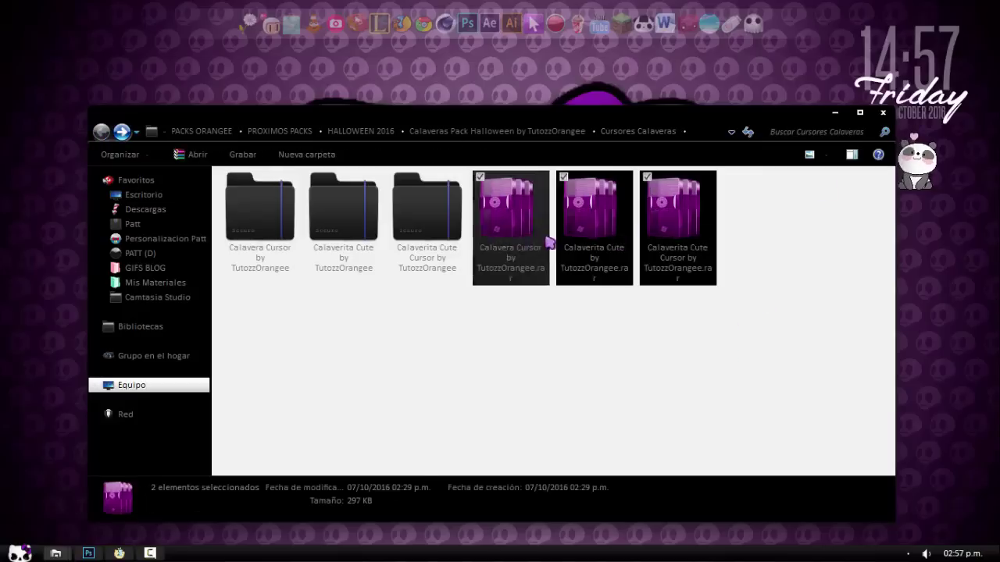
pyautogui.click(779, 229)
pyautogui.click(834, 113)
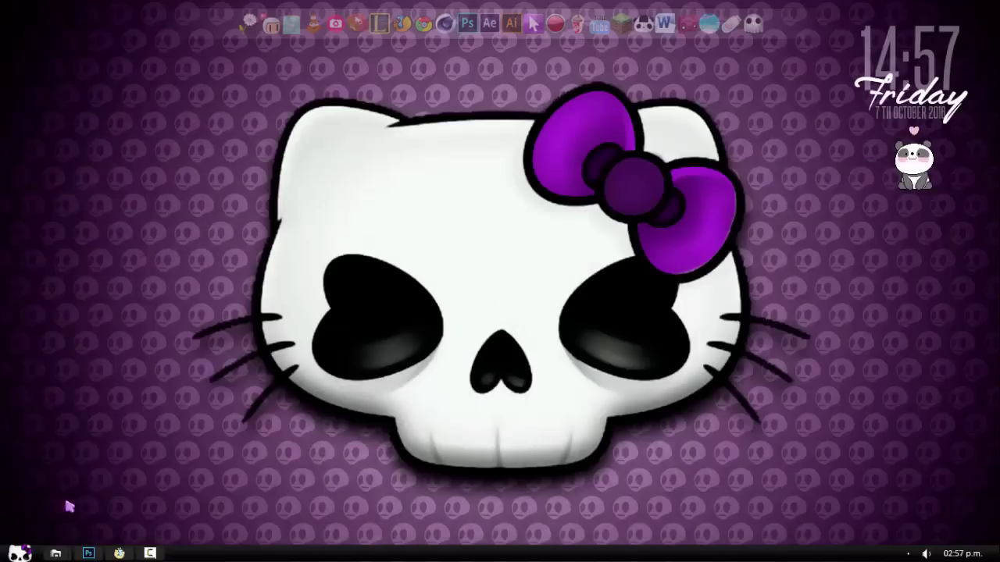
# - Bring up the Iconos Calaveras folder and look over its RAR icon archives and the matching extracted folders
pyautogui.moveTo(55, 554)
pyautogui.click(252, 473)
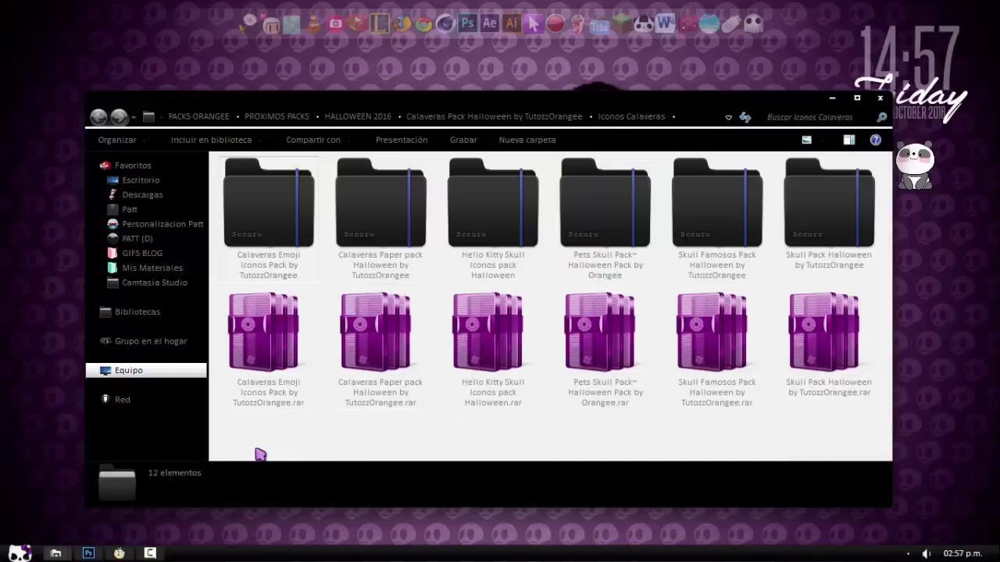
pyautogui.moveTo(260, 455); pyautogui.dragTo(880, 283)
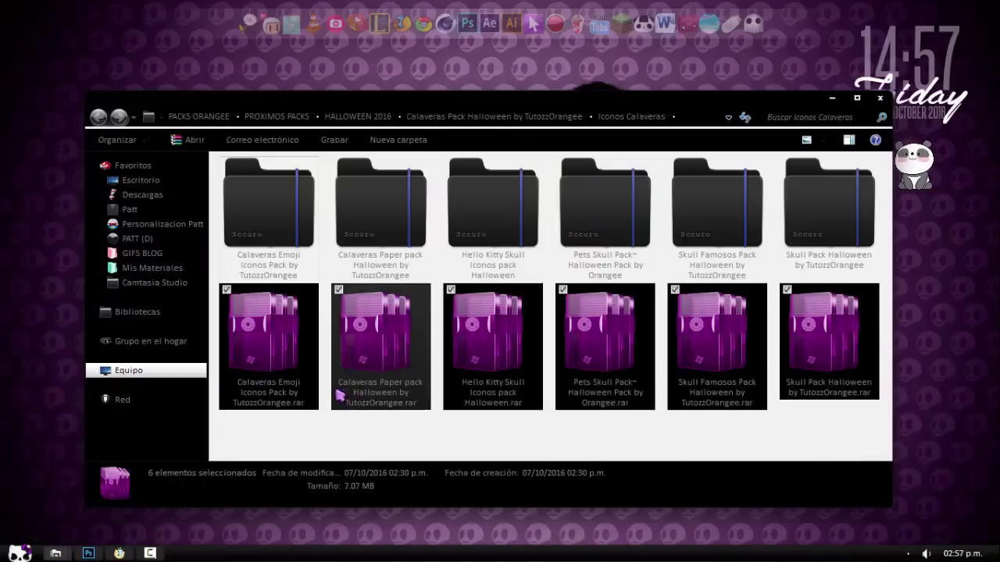
pyautogui.click(372, 331)
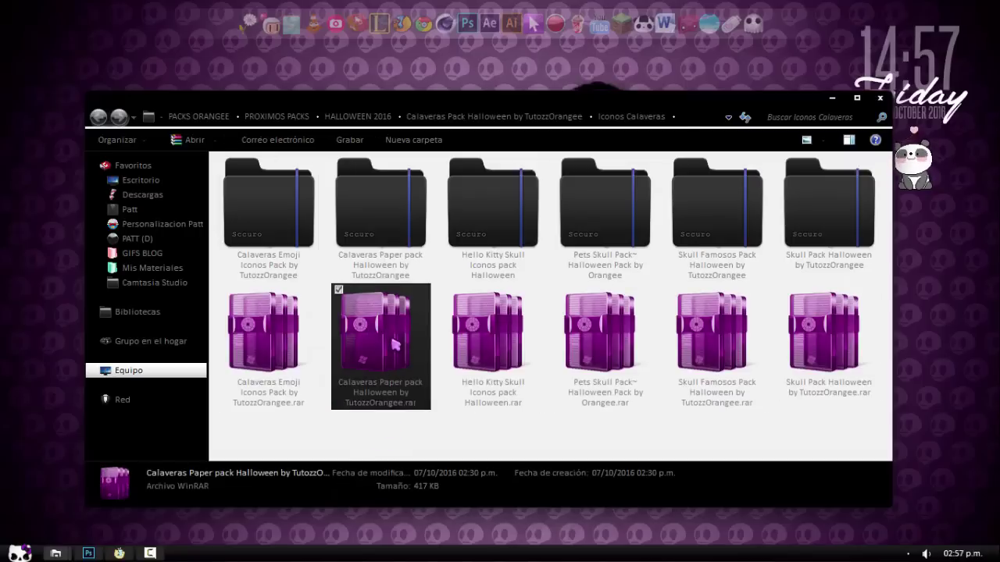
pyautogui.rightClick(395, 345)
pyautogui.click(247, 263)
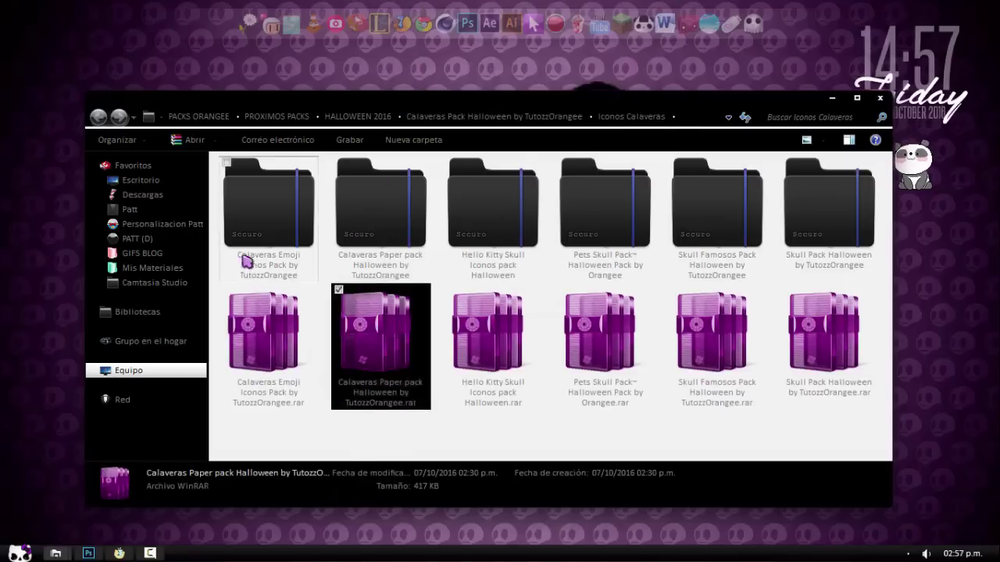
pyautogui.click(828, 210)
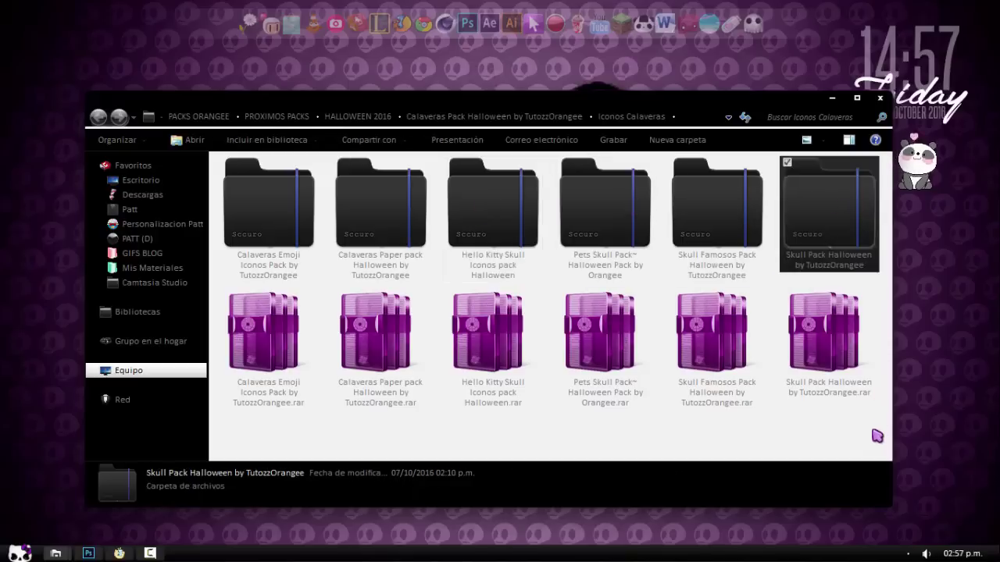
pyautogui.click(877, 436)
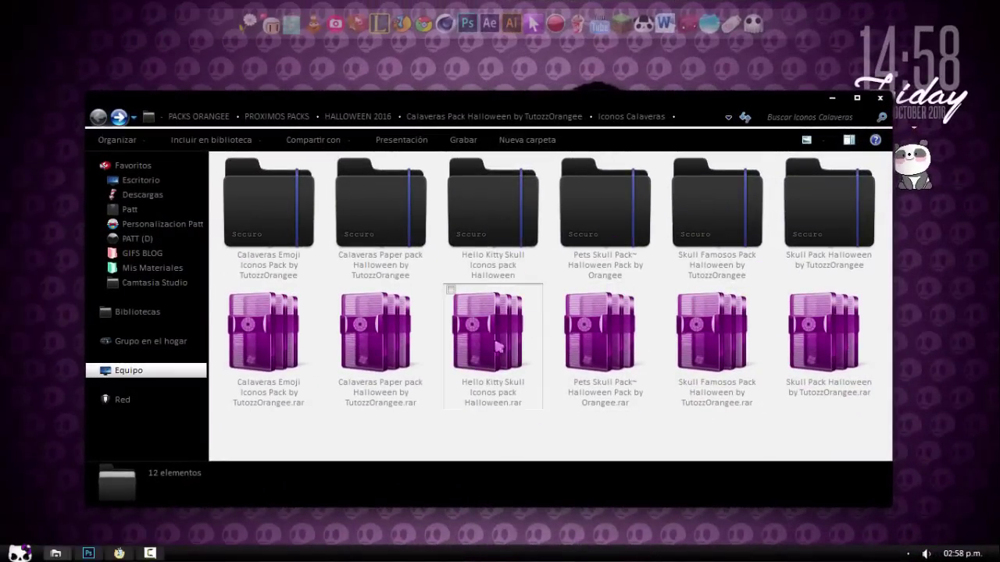
# - Look through the ICO and PNG files in the Hello Kitty Skull Iconos pack Halloween folder and return to Iconos Calaveras
pyautogui.doubleClick(477, 264)
pyautogui.click(371, 215)
pyautogui.click(261, 219)
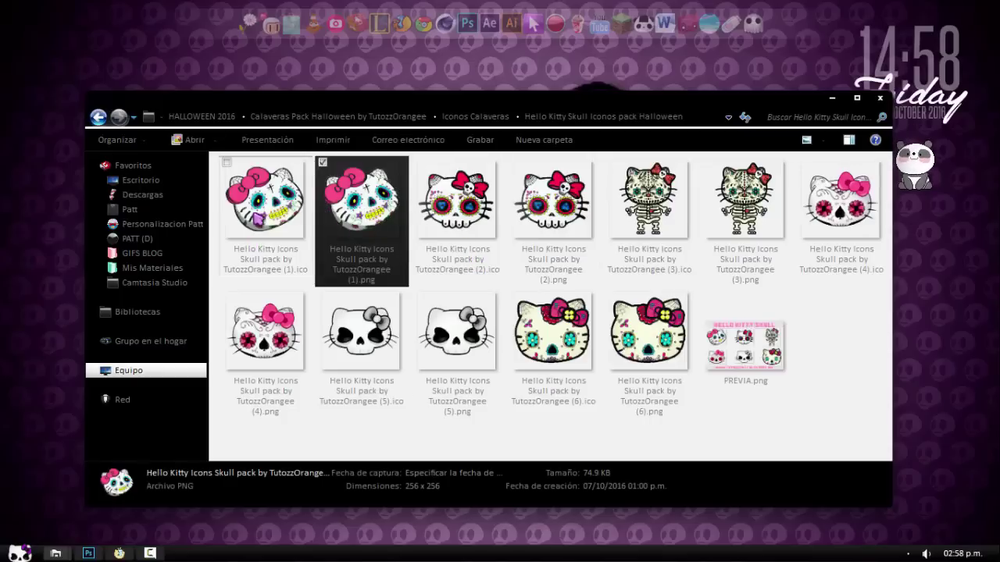
pyautogui.click(319, 237)
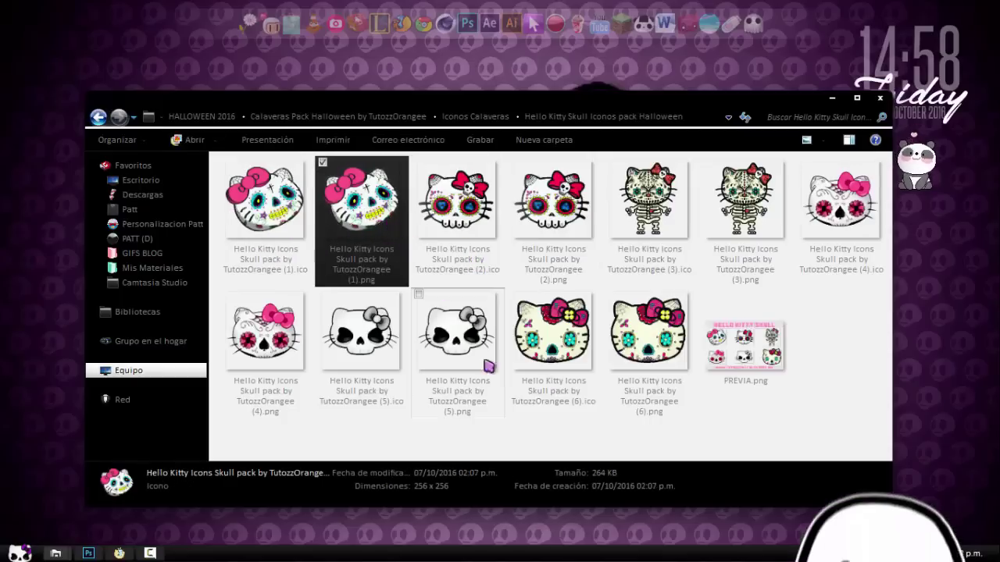
pyautogui.moveTo(844, 395); pyautogui.dragTo(243, 201)
pyautogui.click(97, 117)
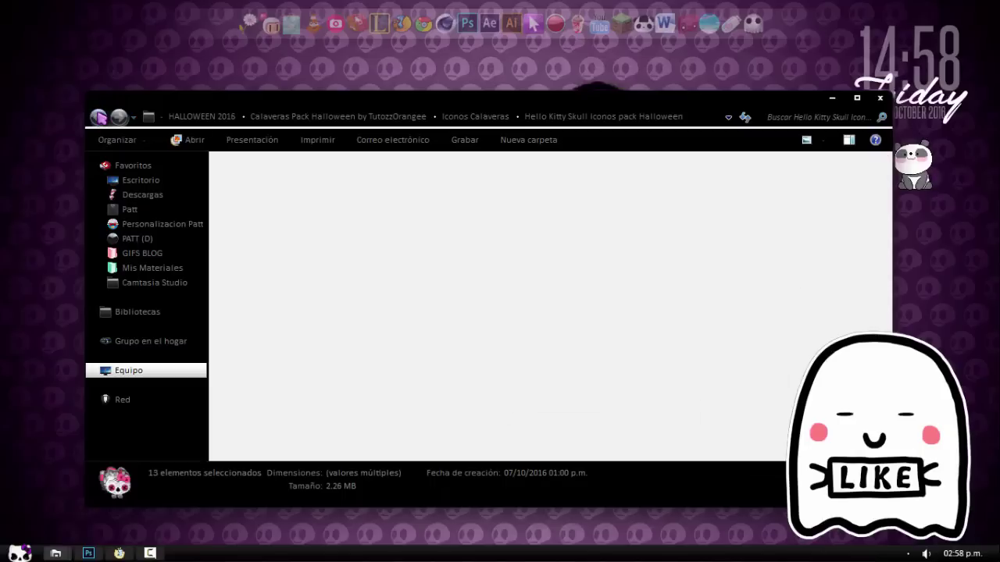
# - Change the icon of the Hello Kitty Skull Iconos pack Halloween folder to Hello Kitty Icons Skull pack by TutozzOrangee (1).ico
pyautogui.rightClick(490, 203)
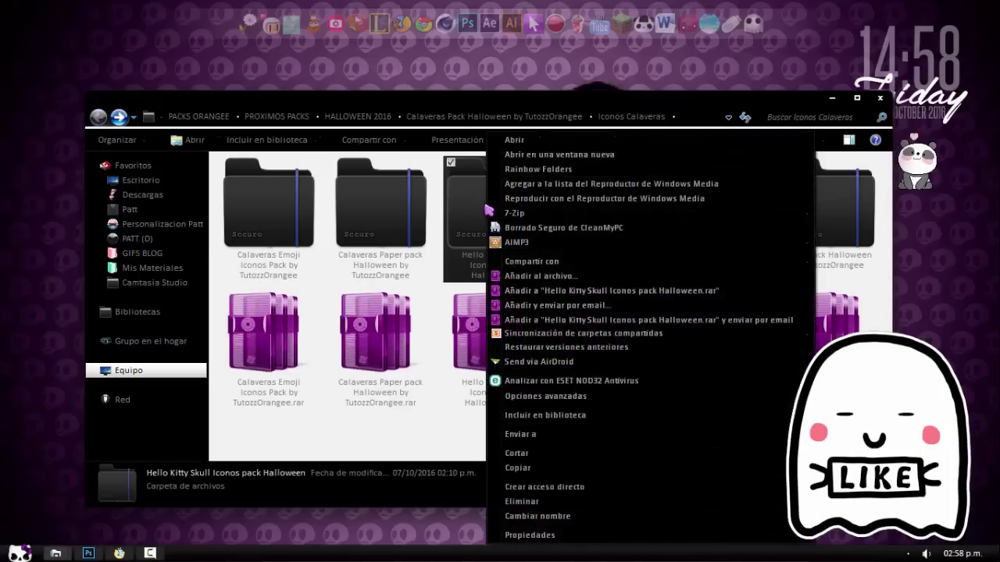
pyautogui.press('Escape')
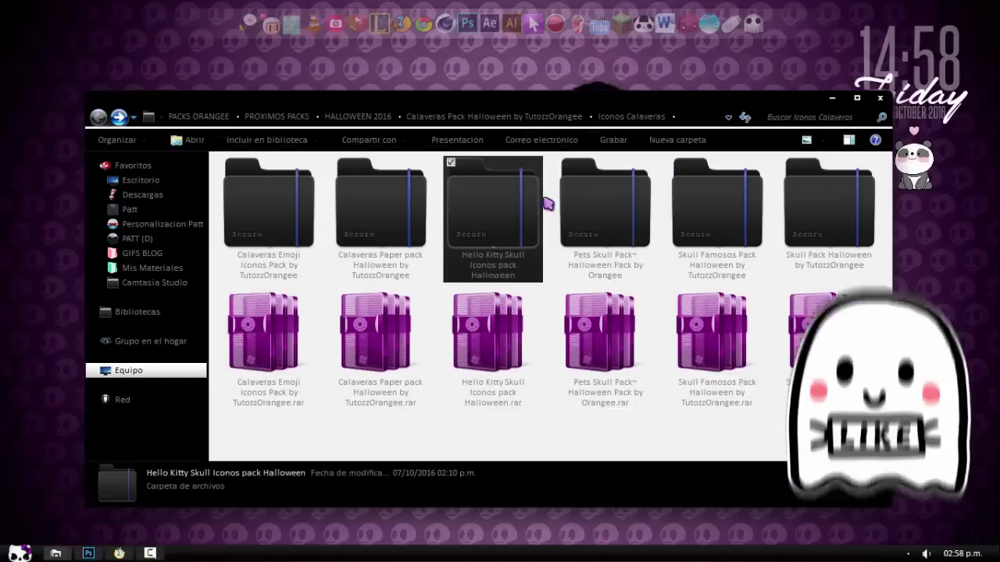
pyautogui.rightClick(498, 226)
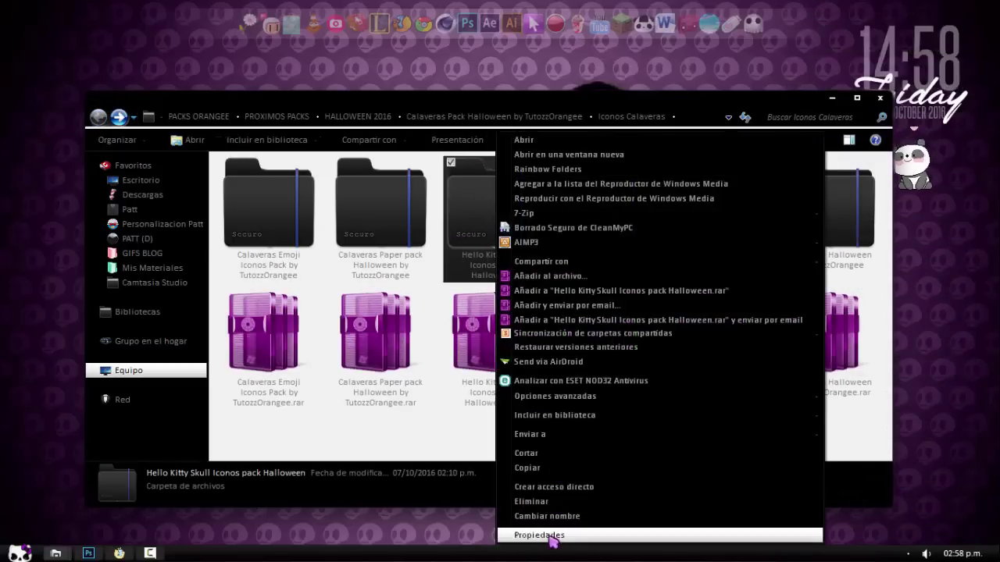
pyautogui.click(539, 535)
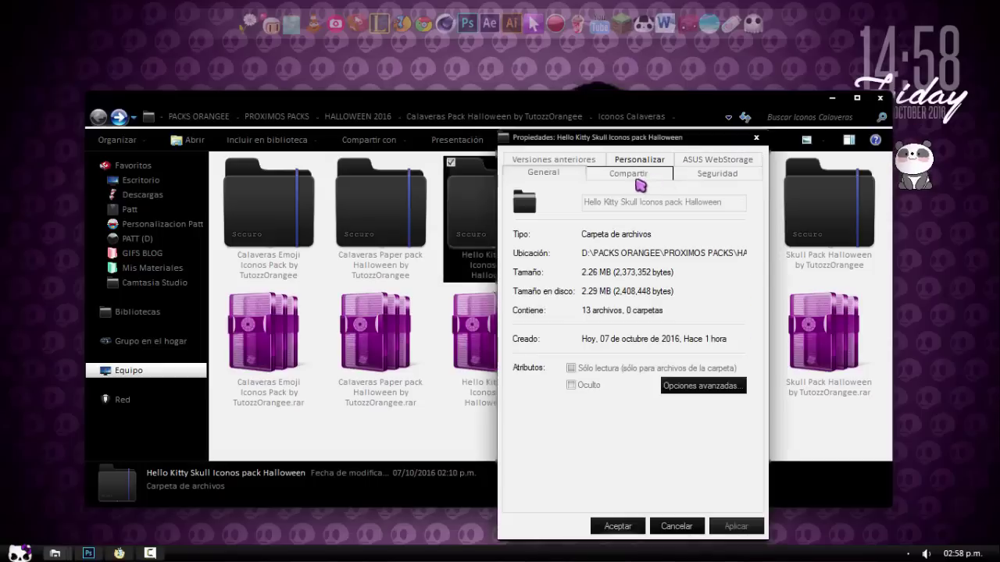
pyautogui.click(641, 162)
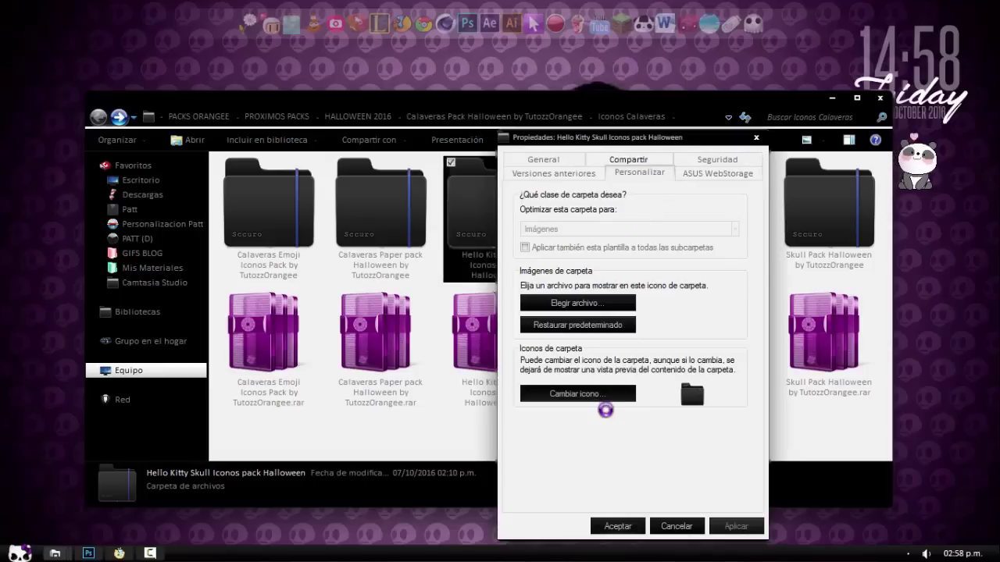
pyautogui.click(725, 240)
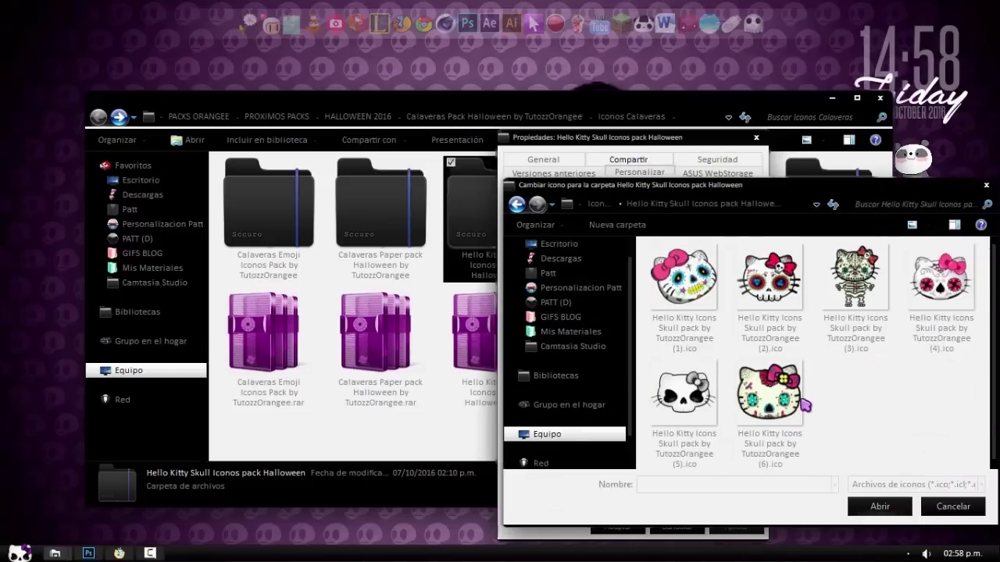
pyautogui.click(717, 309)
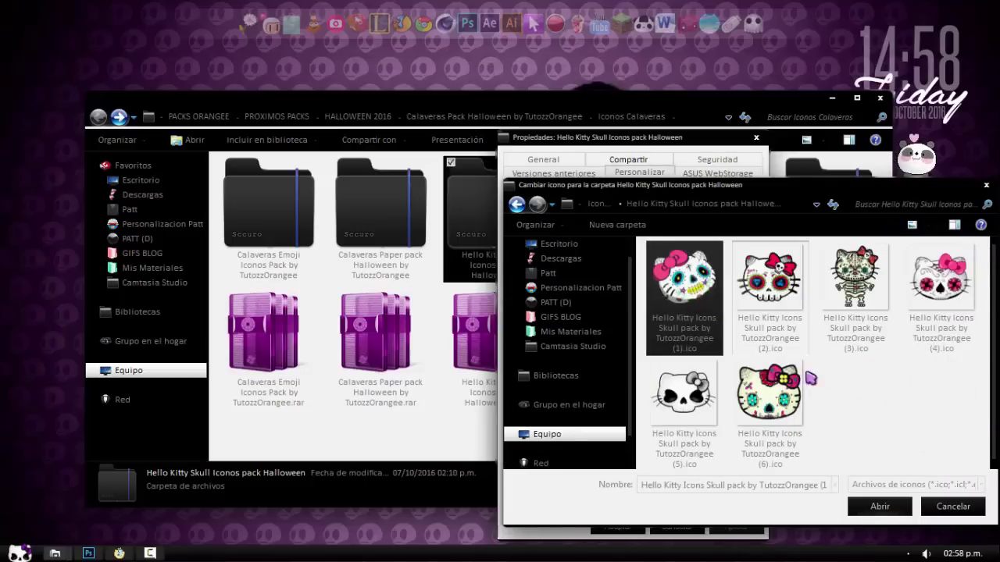
pyautogui.click(881, 509)
pyautogui.click(670, 432)
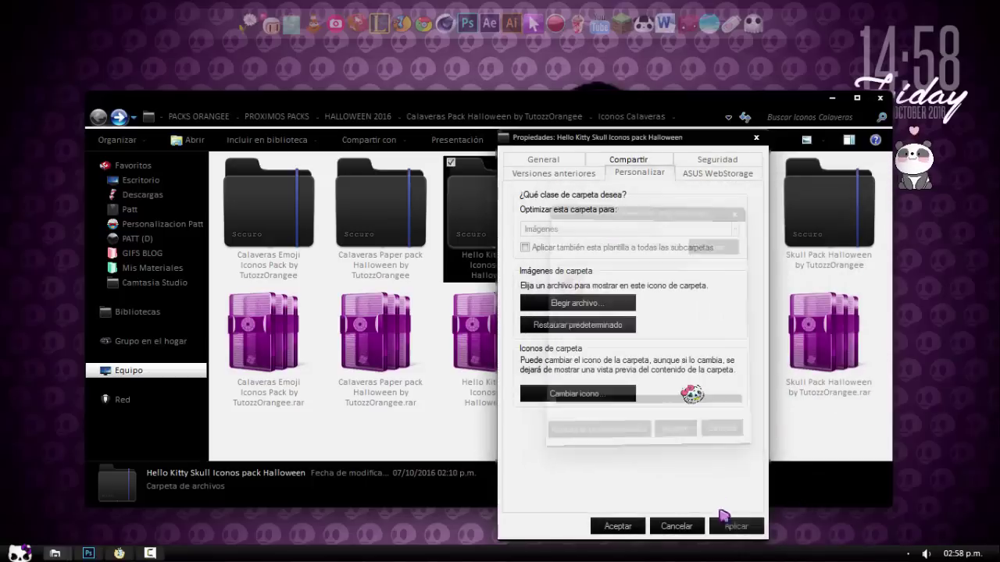
pyautogui.click(617, 527)
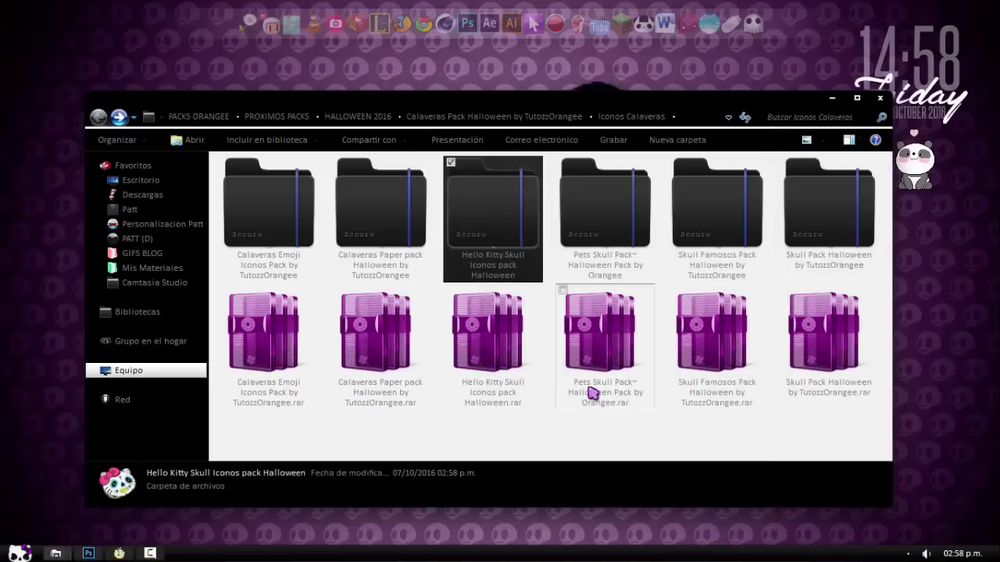
pyautogui.click(539, 442)
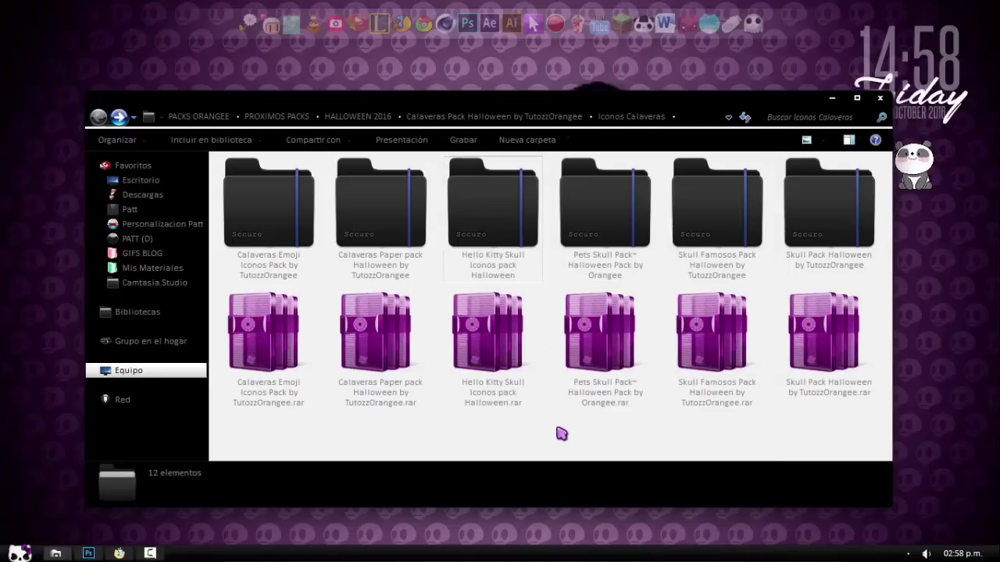
# - Highlight the Hello Kitty Skull folder with its custom icon, the Pets Skull Pack folder and the Skull Pack Halloween folder
pyautogui.click(516, 219)
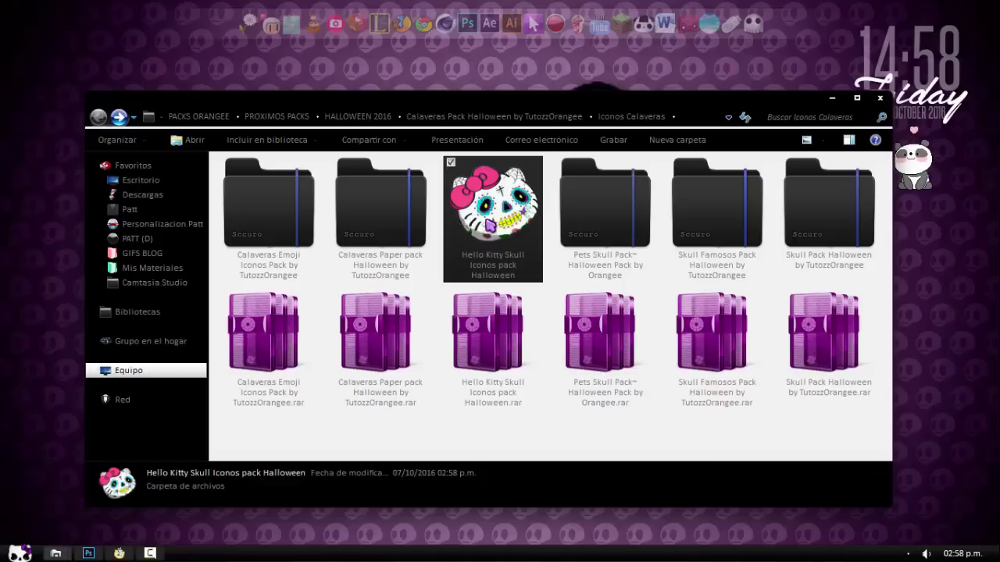
pyautogui.click(606, 203)
pyautogui.click(804, 199)
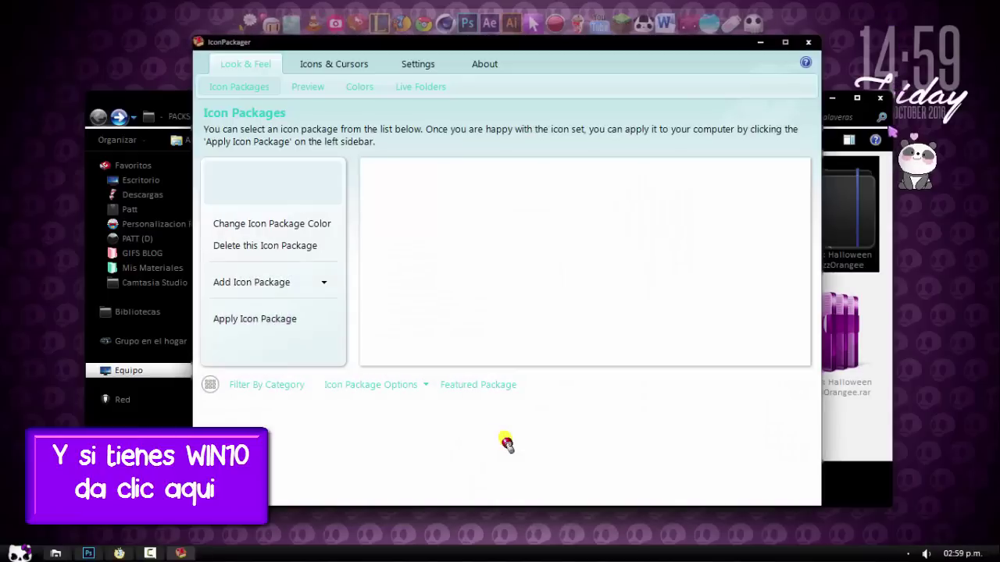
# - Move the Iconos Calaveras window to just below the IconPackager heading area and bring up the iFormalt icon package in IconPackager
pyautogui.click(496, 100)
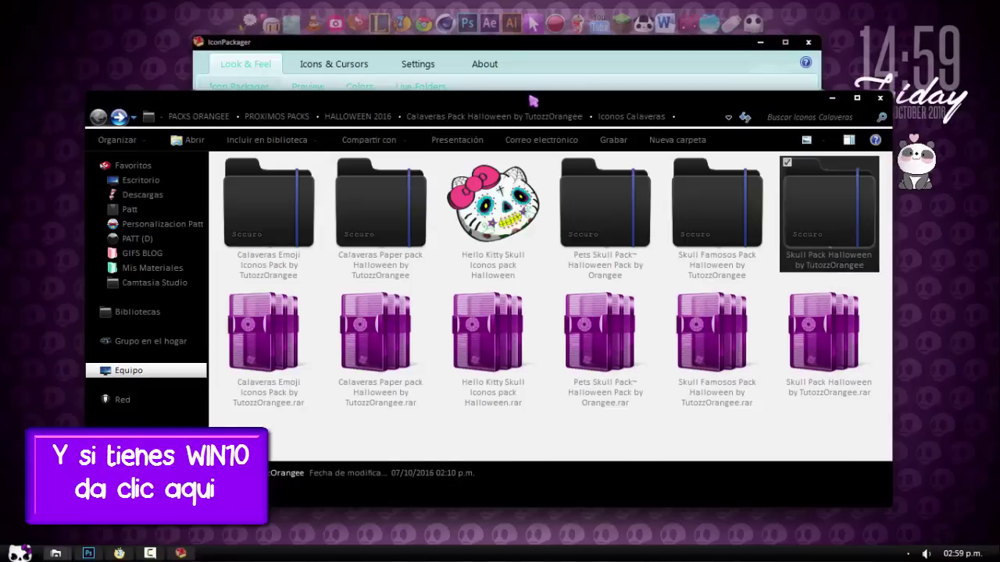
pyautogui.moveTo(533, 101); pyautogui.dragTo(528, 348)
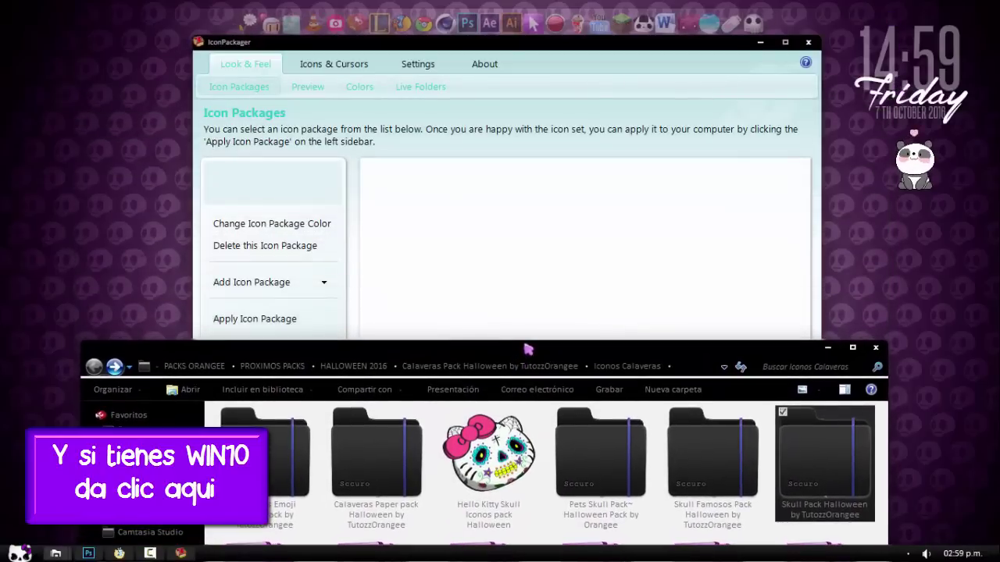
pyautogui.click(262, 70)
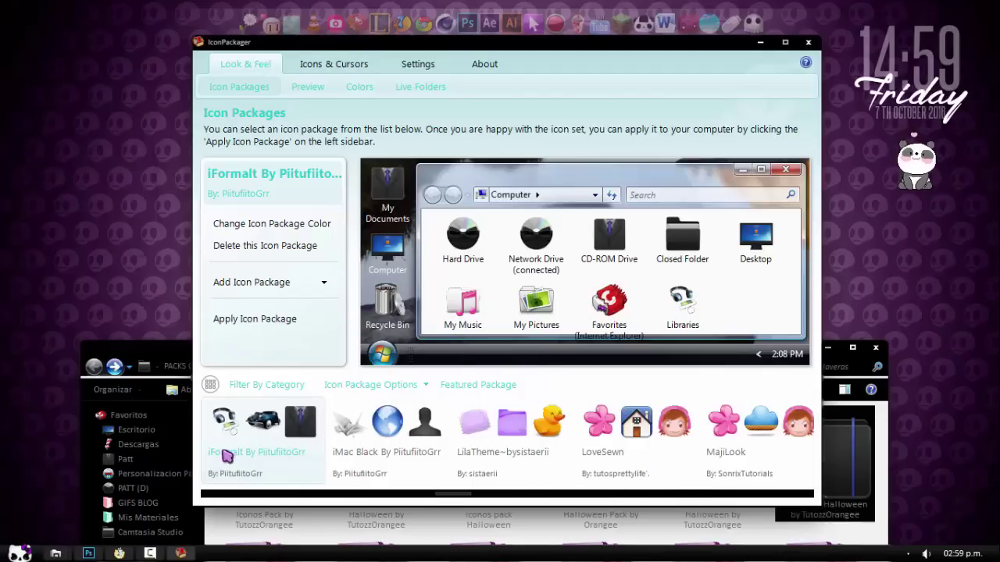
# - Look over IconPackager's individual desktop icons and its icon packages, glancing at the Iconos Calaveras folder in between
pyautogui.click(333, 69)
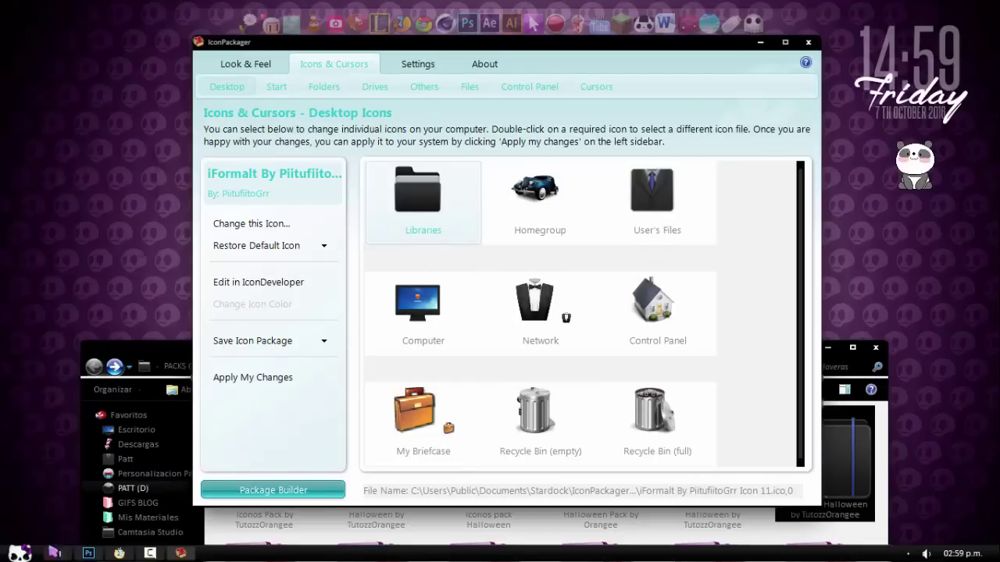
pyautogui.click(155, 353)
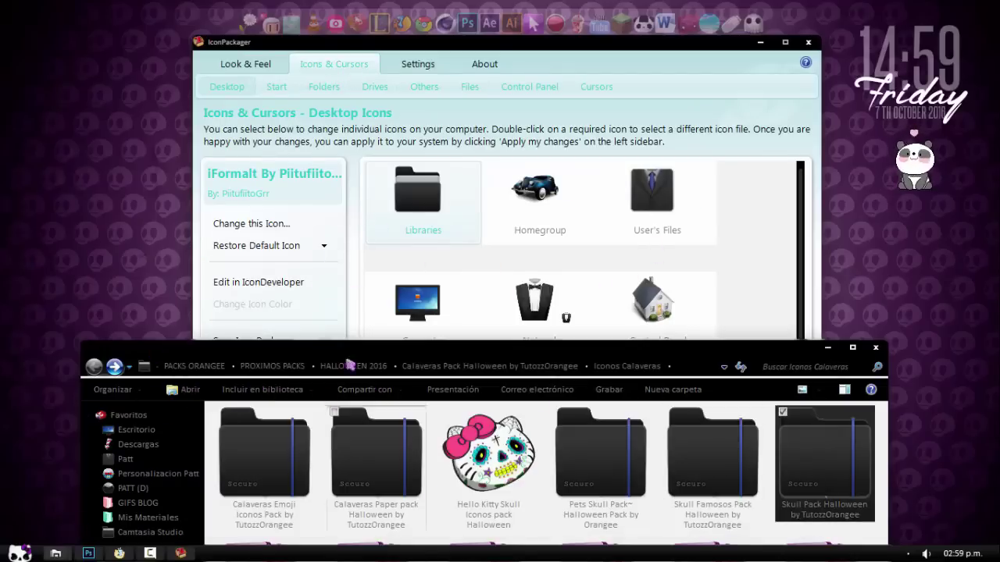
pyautogui.click(265, 64)
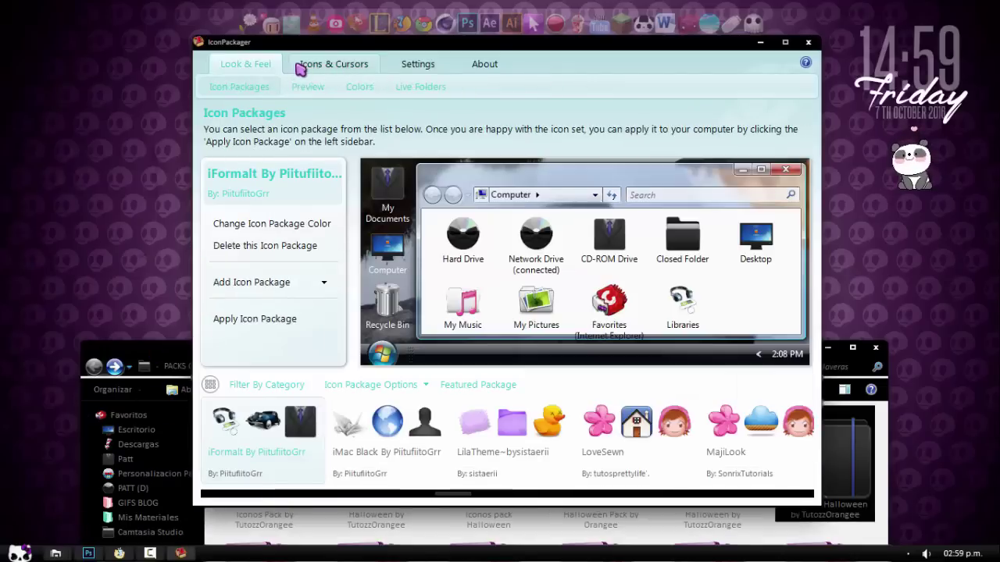
pyautogui.click(300, 68)
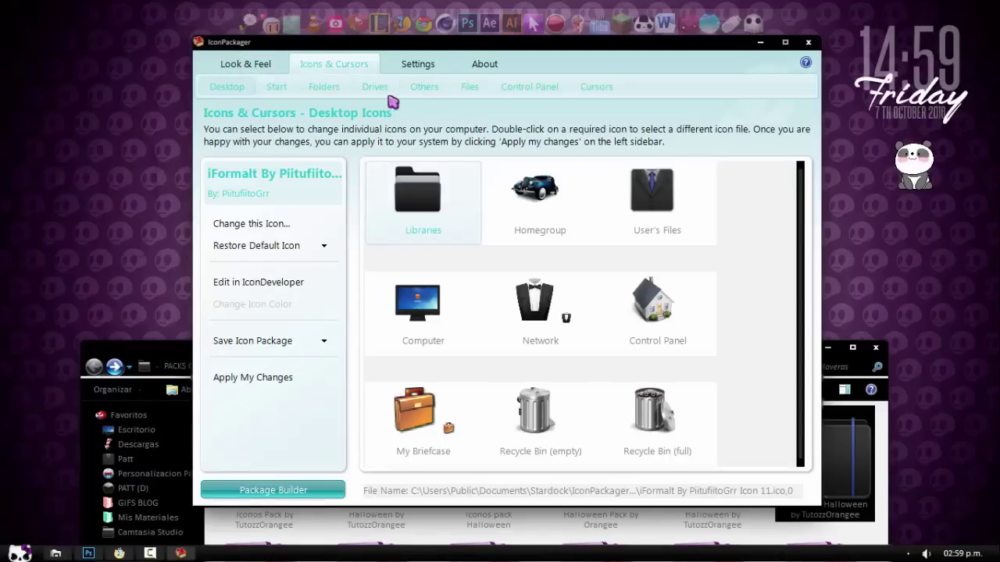
# - Change the Closed Folder icon in IconPackager to Hello Kitty Icons Skull pack by TutozzOrangee (1).ico
pyautogui.click(334, 89)
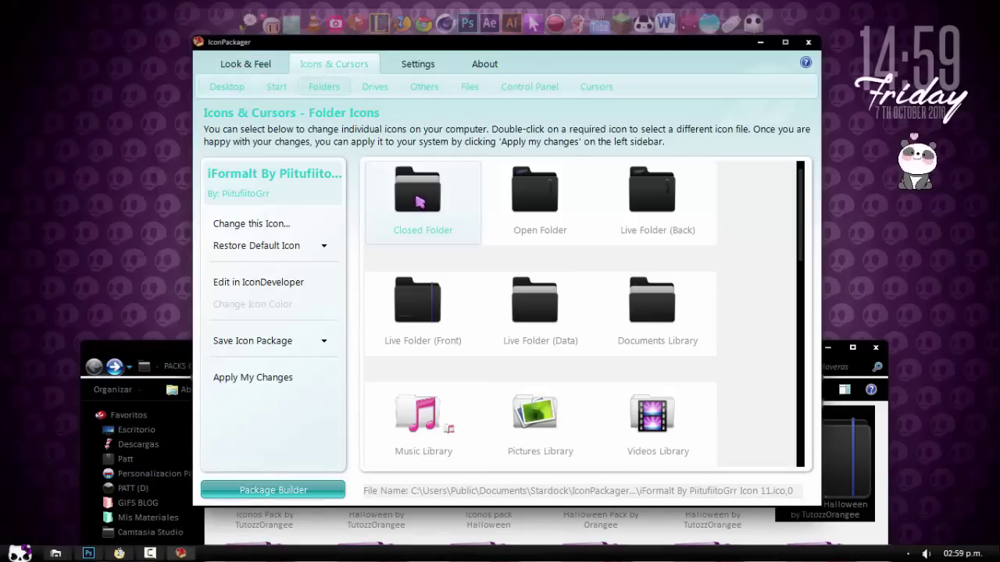
pyautogui.doubleClick(419, 199)
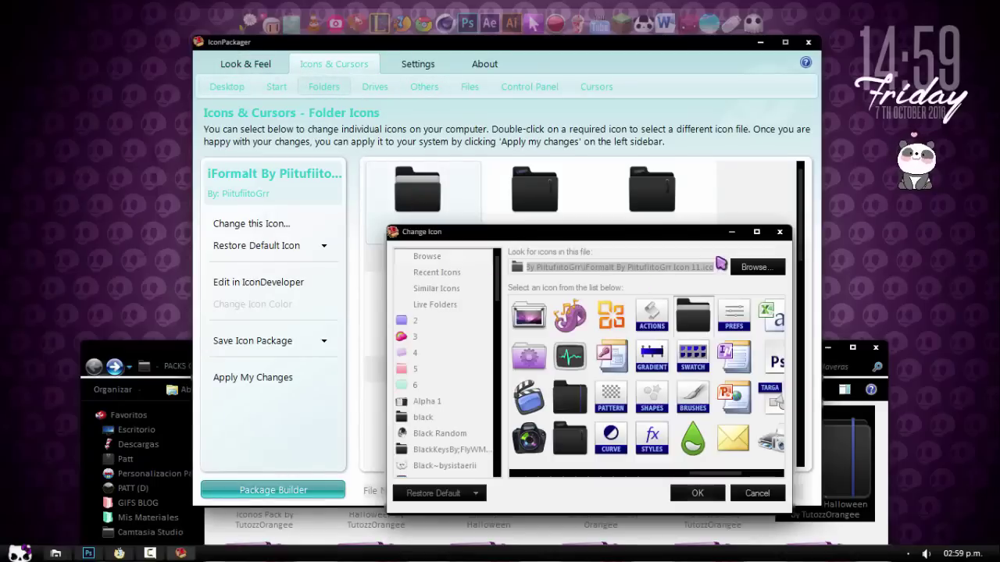
pyautogui.click(758, 268)
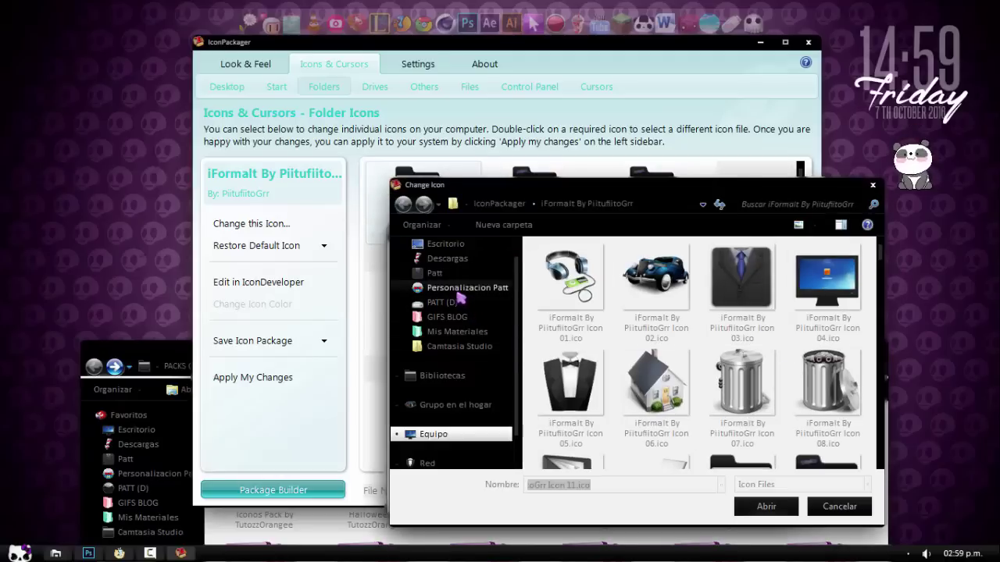
pyautogui.click(439, 303)
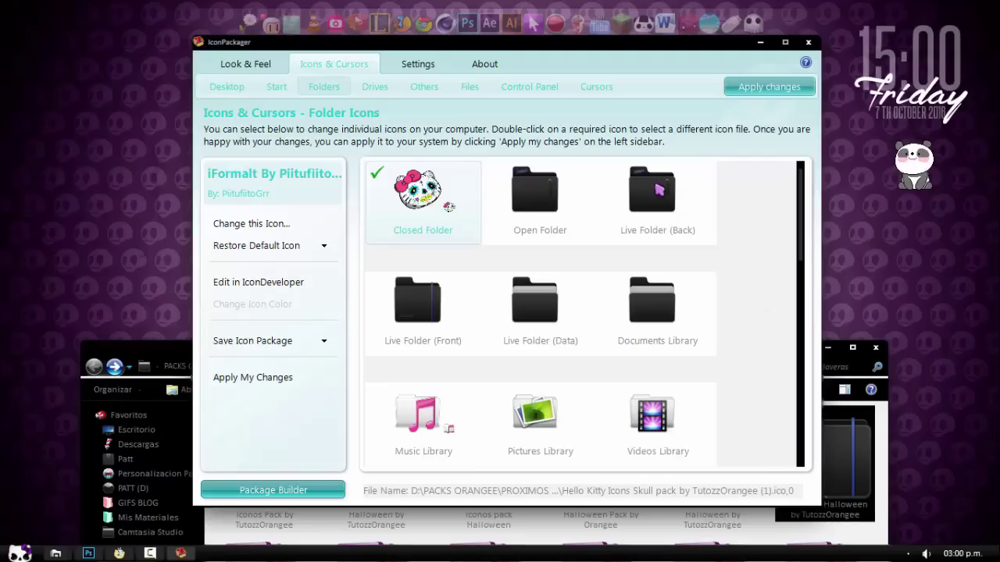
pyautogui.click(525, 311)
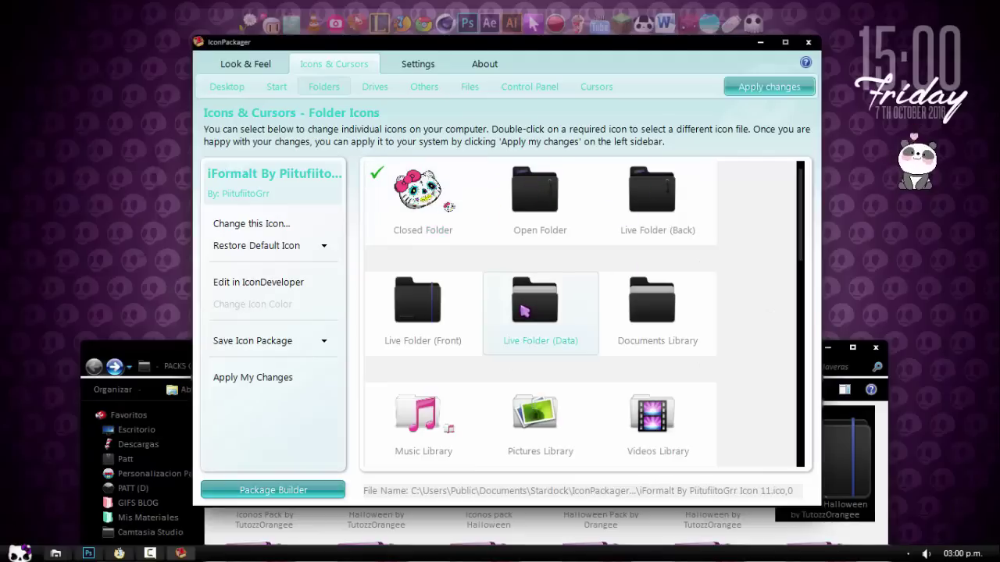
pyautogui.doubleClick(524, 311)
pyautogui.press('Escape')
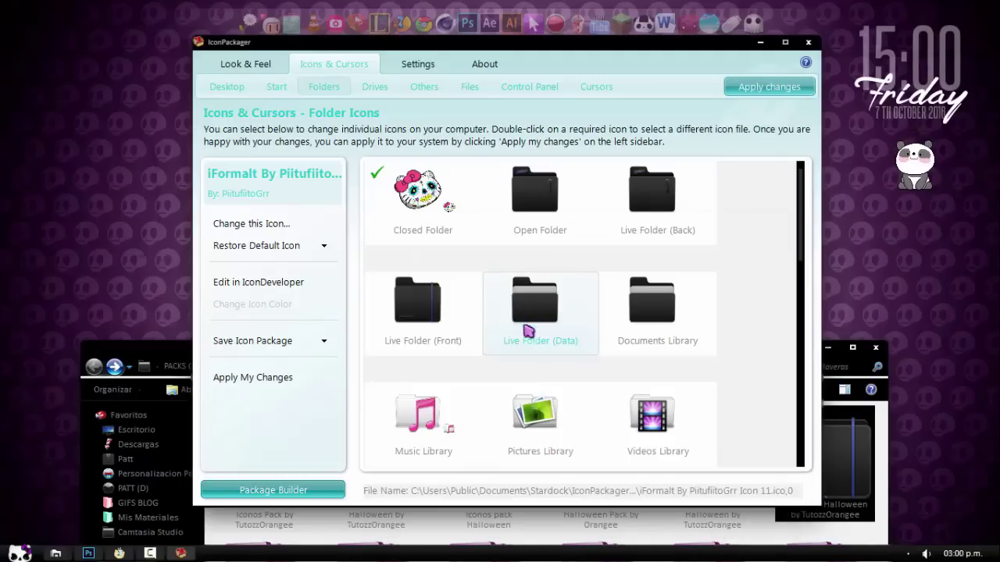
# - Point out the remaining folder icons, such as Live Folder (Back), (Front) and (Data), and close IconPackager without applying the changes
pyautogui.moveTo(427, 207); pyautogui.dragTo(658, 234)
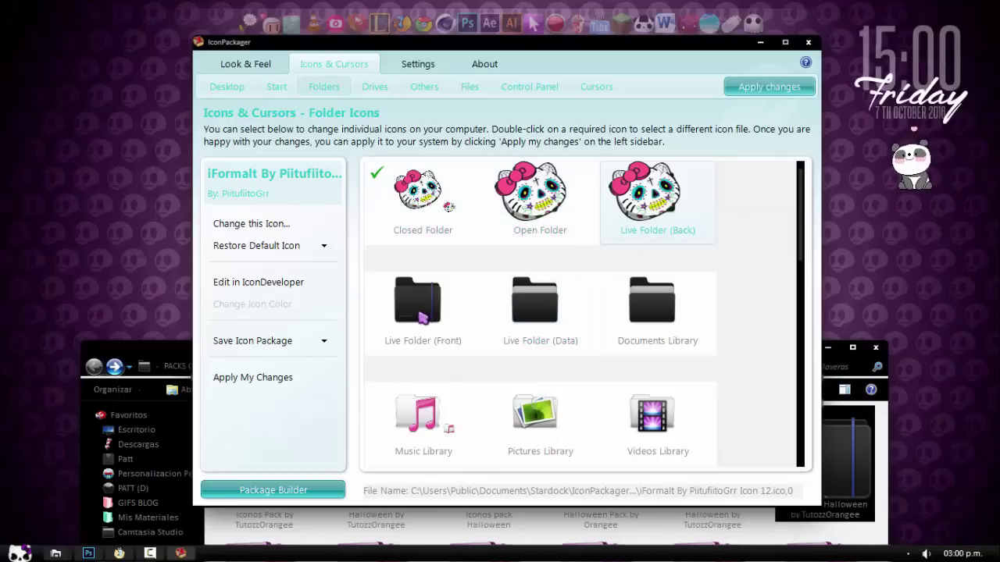
pyautogui.moveTo(423, 318); pyautogui.dragTo(422, 318)
pyautogui.moveTo(422, 318); pyautogui.dragTo(539, 314)
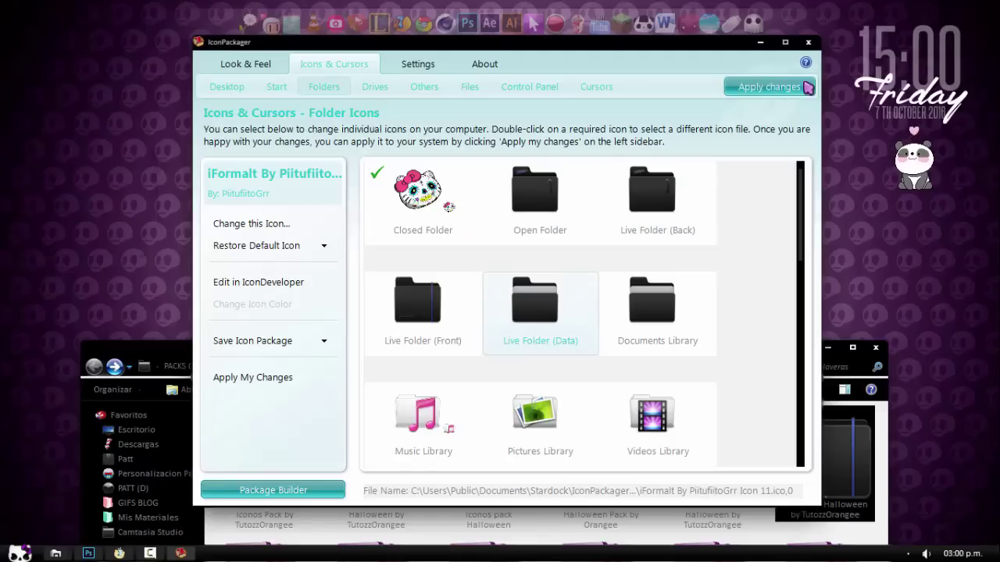
pyautogui.click(810, 47)
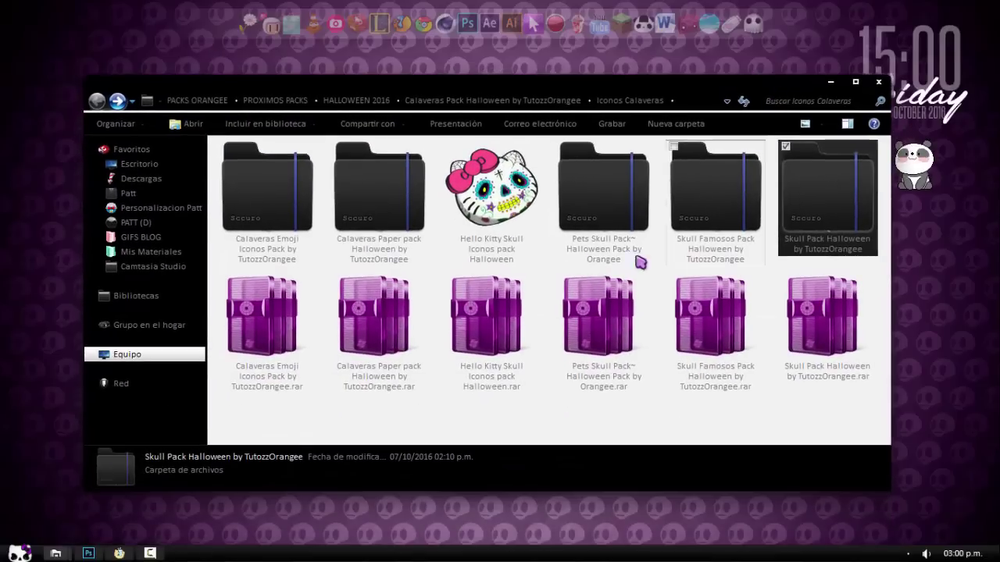
# - Highlight the Hello Kitty Skull Iconos pack Halloween folder and close the Iconos Calaveras window
pyautogui.click(445, 261)
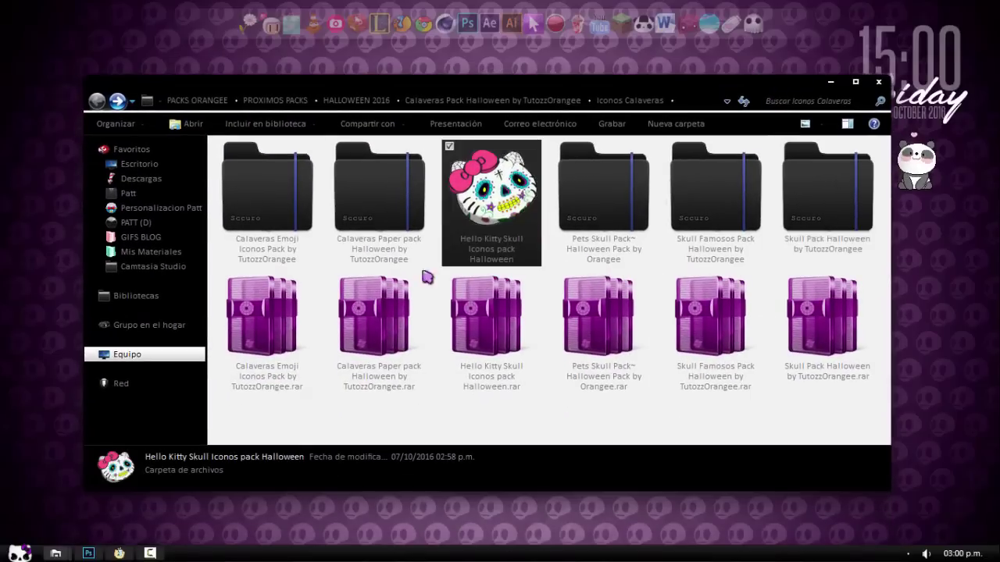
pyautogui.click(878, 81)
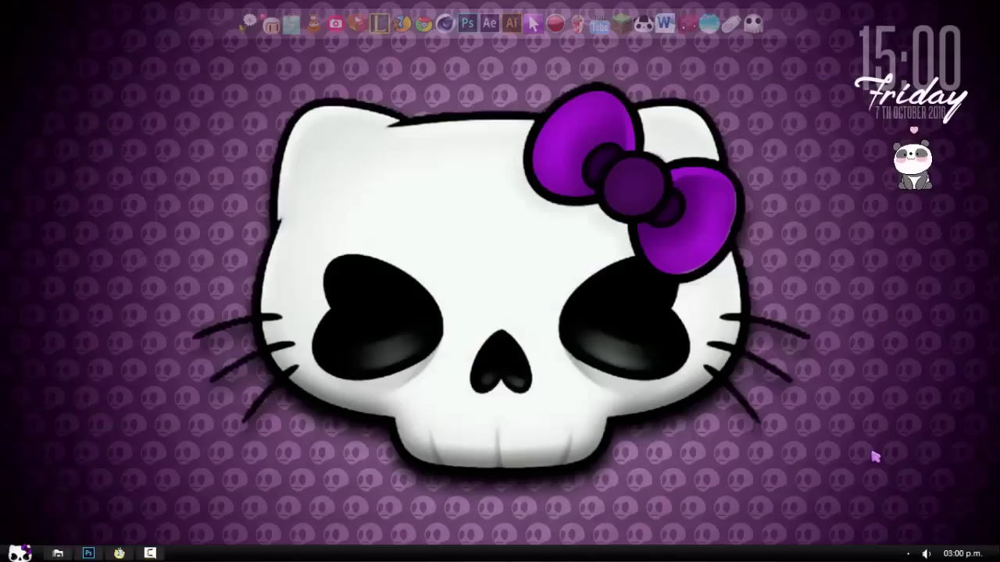